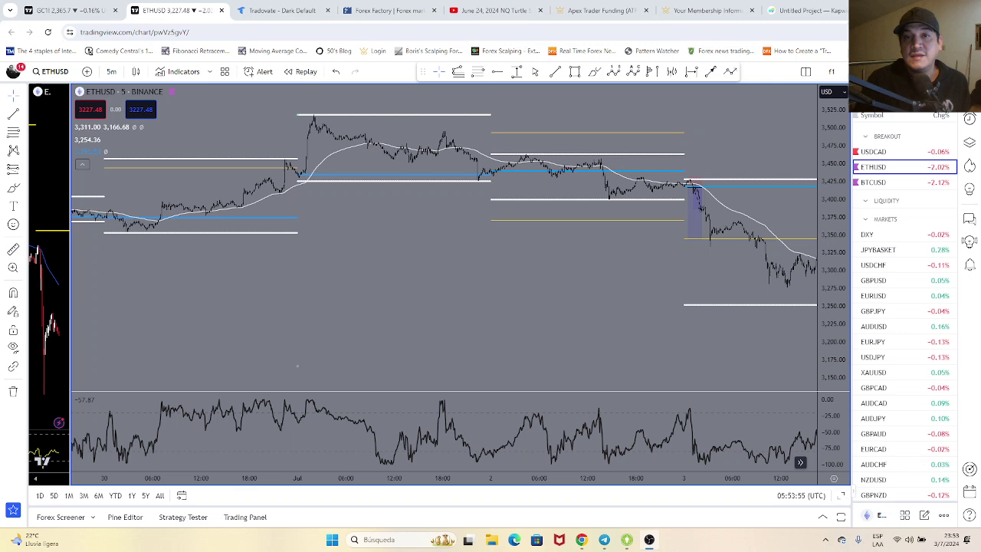
Scroll and pan the ETHUSD chart to show the earlier price history.
scroll(573, 260, up, 5)
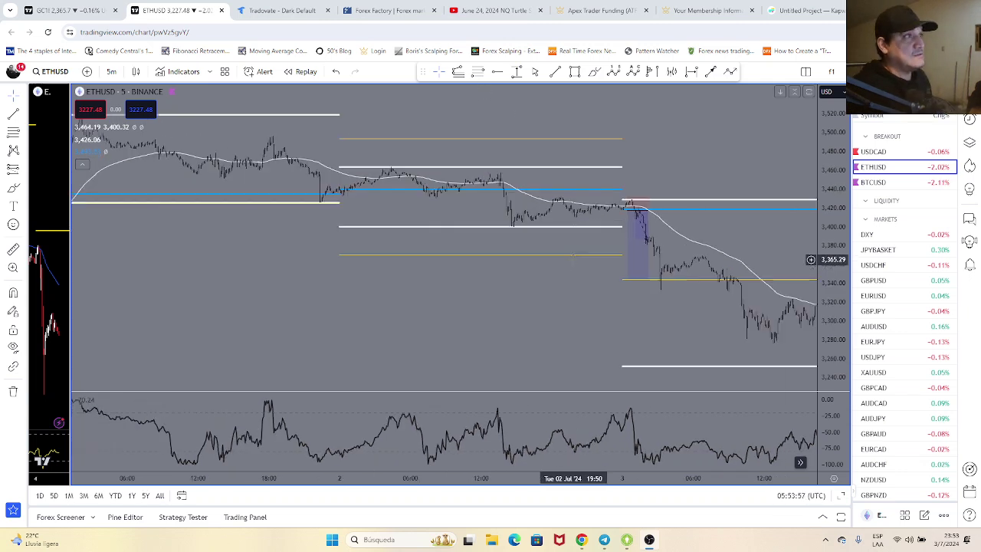
scroll(573, 259, up, 2)
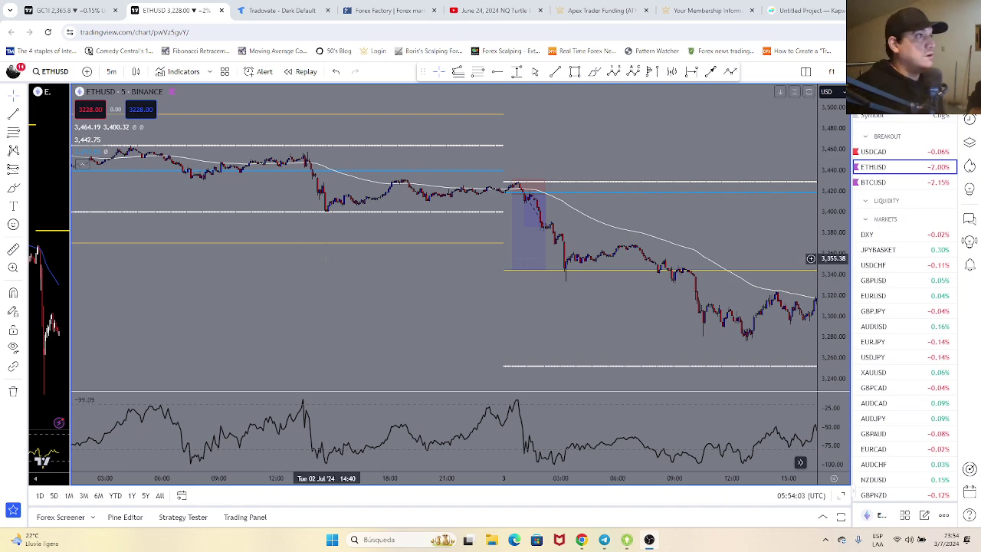
drag(334, 270, 390, 271)
scroll(552, 220, down, 2)
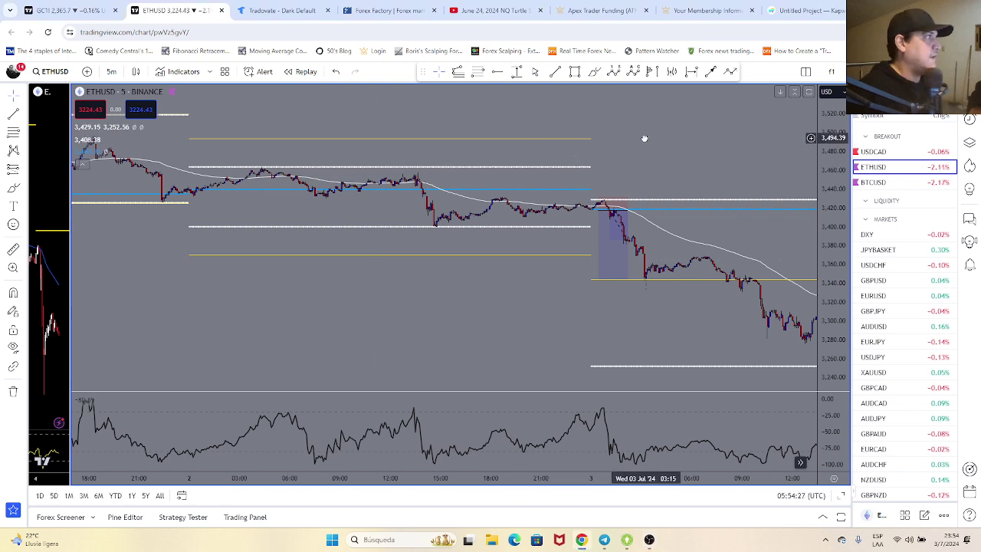
scroll(644, 138, down, 1)
scroll(644, 138, down, 1)
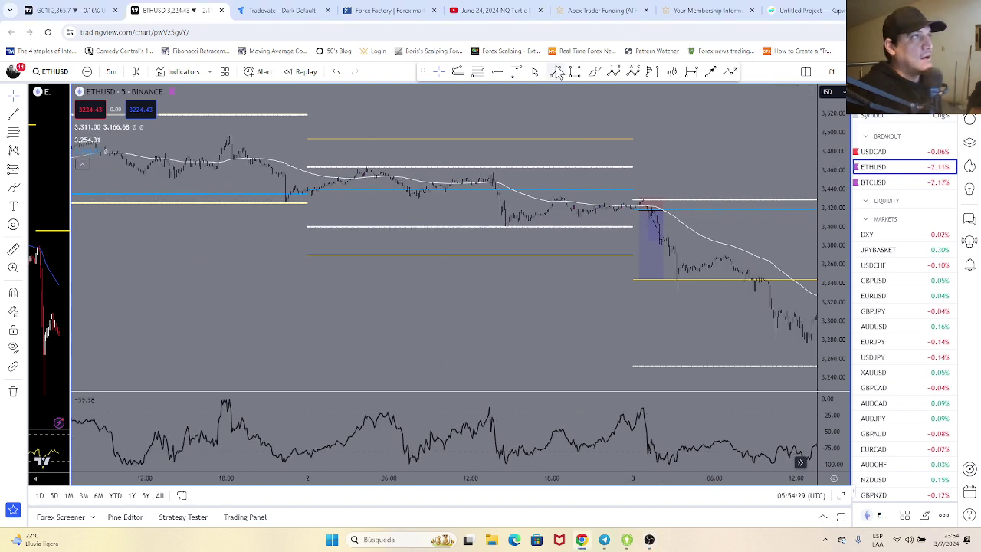
Sketch freehand circles and an arrow at the 3 July high, then remove them.
mouse_move(287, 110)
mouse_down()
mouse_move(273, 139)
mouse_move(289, 219)
mouse_move(284, 98)
mouse_move(259, 117)
mouse_up()
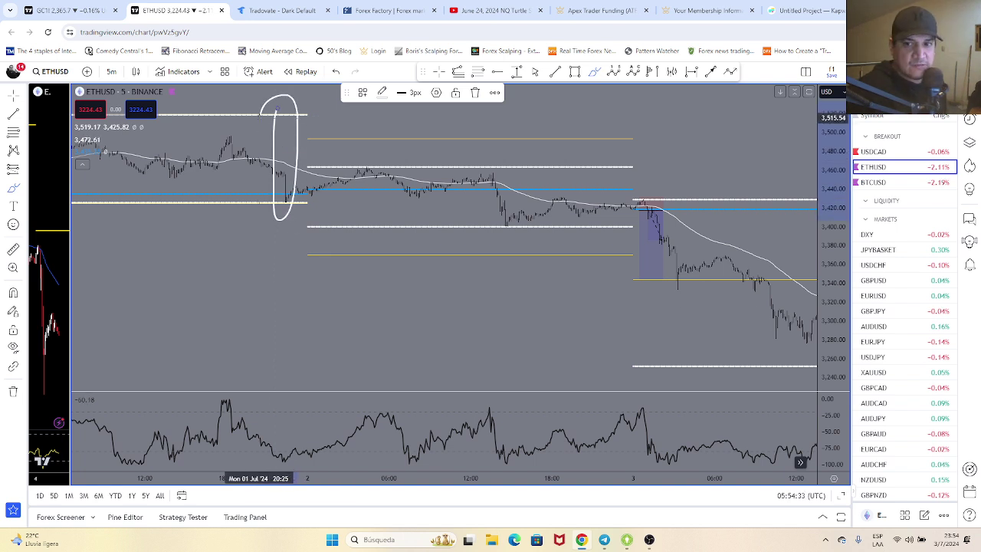
key(Delete)
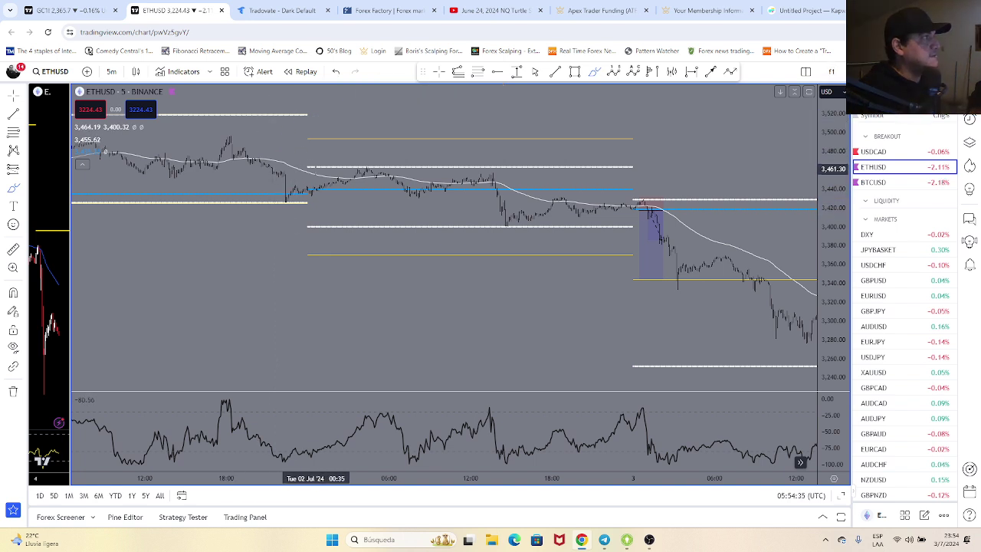
mouse_move(309, 157)
mouse_down()
mouse_move(318, 246)
mouse_move(338, 169)
mouse_move(287, 165)
mouse_up()
key(Delete)
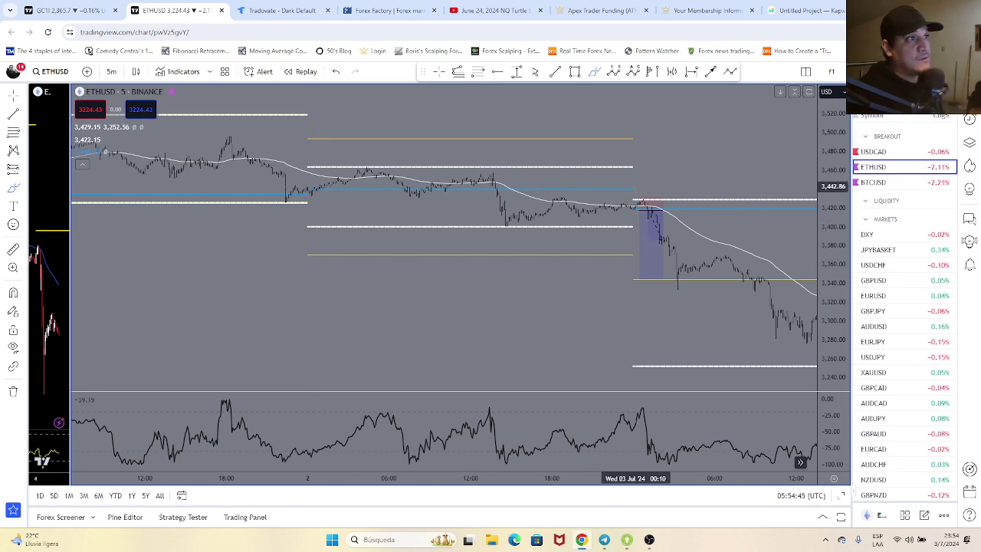
scroll(646, 177, down, 3)
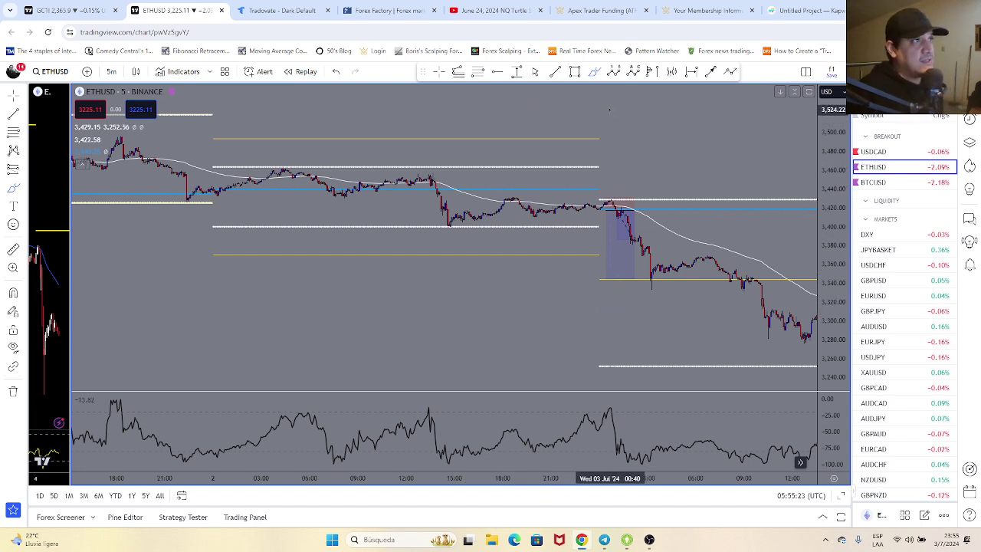
drag(610, 112, 611, 201)
drag(611, 115, 630, 145)
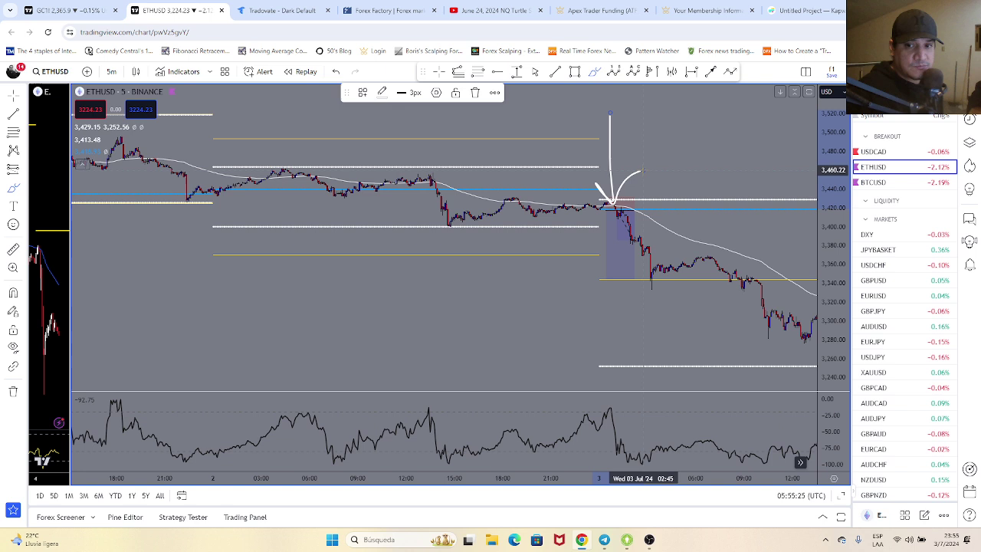
key(ctrl+z)
key(ctrl+z)
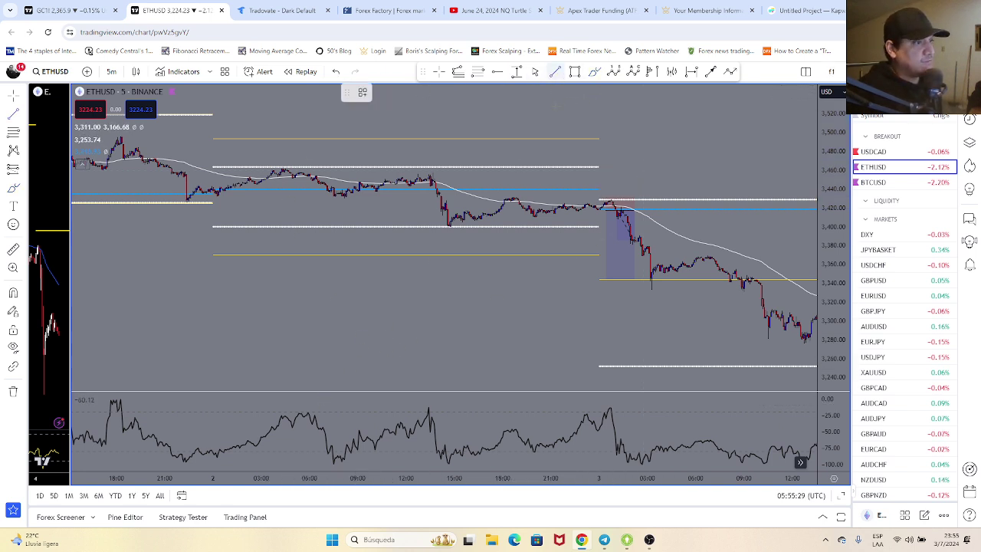
Join the two rising oscillator peaks with a trend line using the DIVERGENCE template.
click(306, 412)
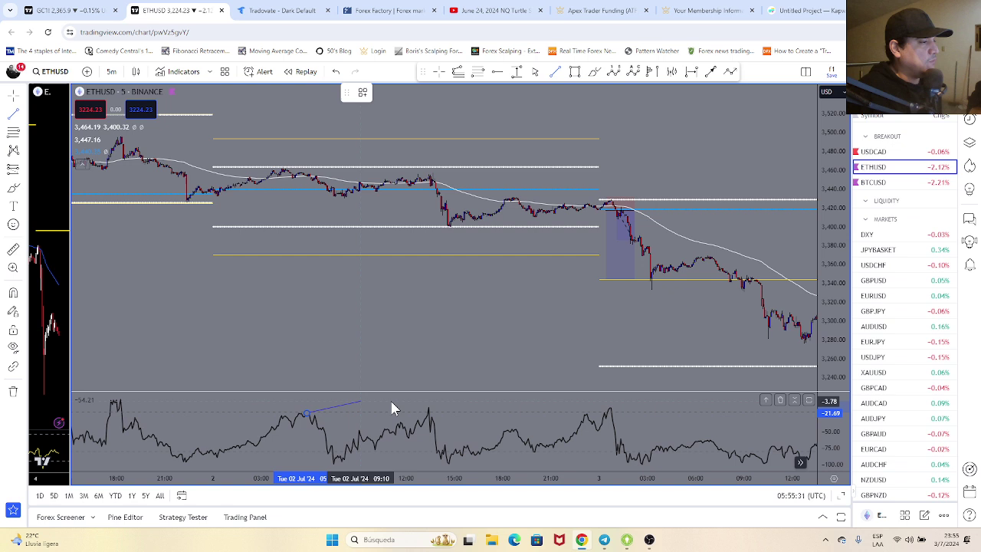
click(611, 407)
double_click(611, 408)
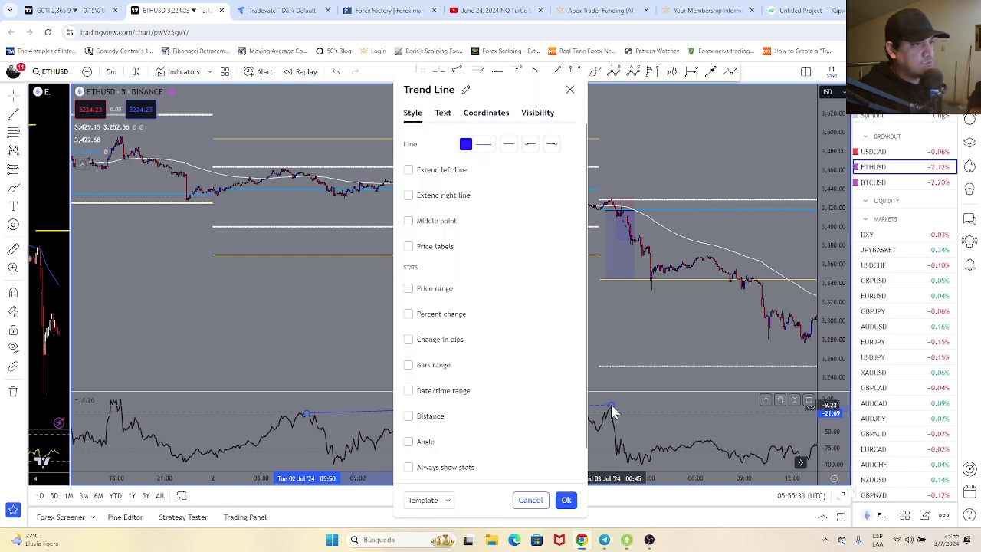
click(426, 500)
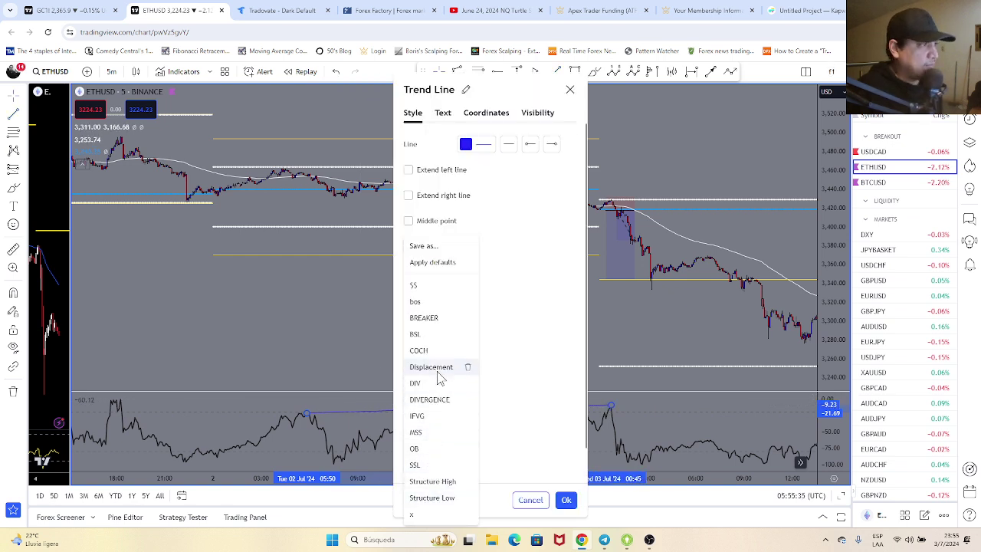
click(433, 399)
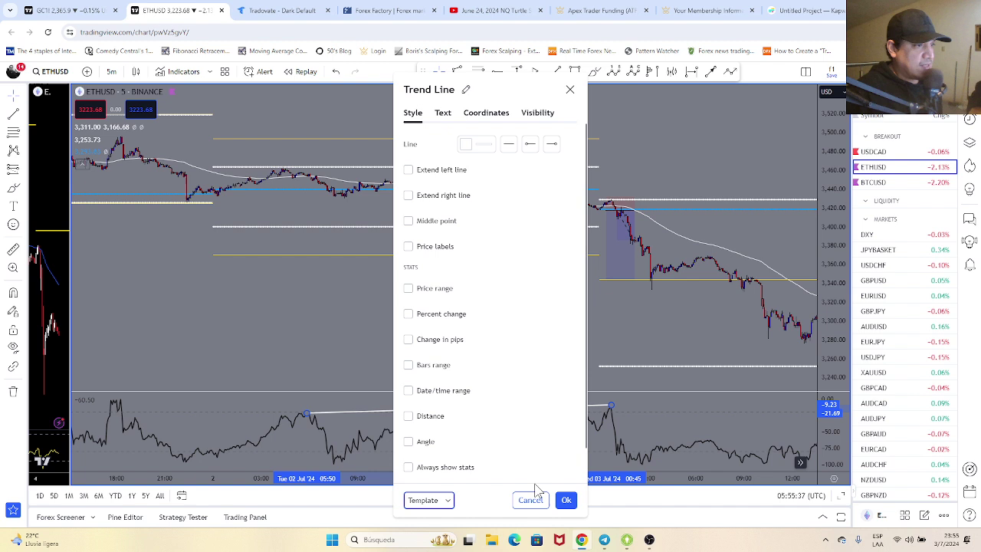
click(566, 499)
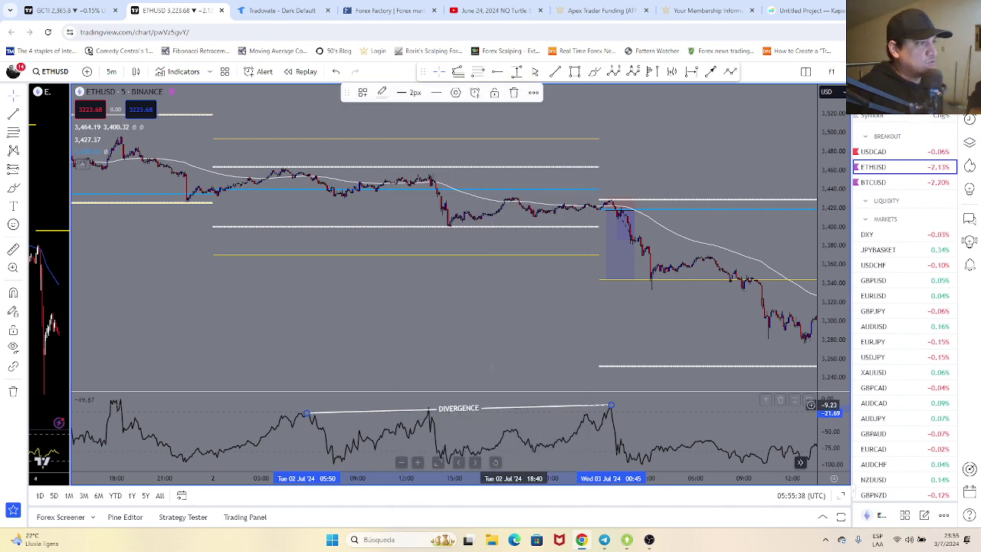
click(563, 90)
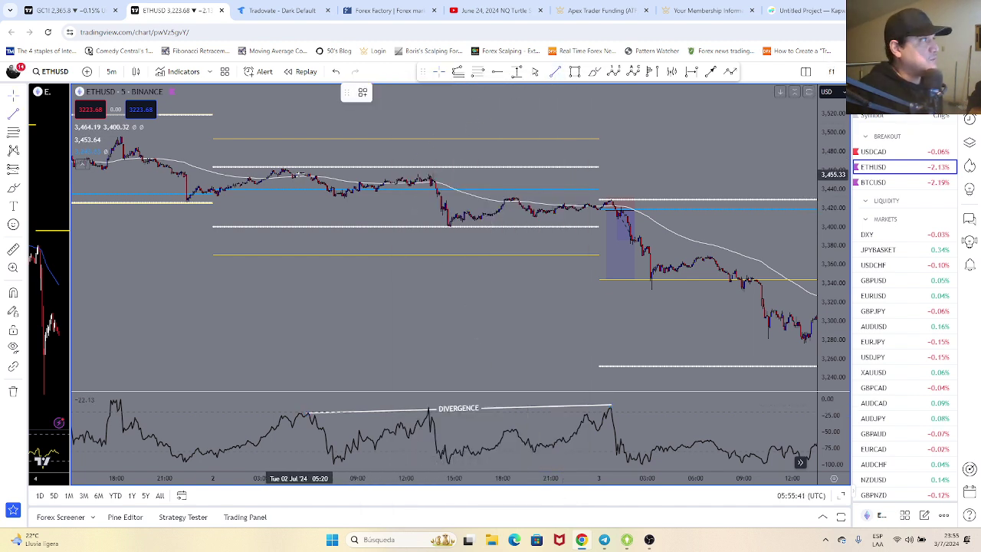
Draw a second DIVERGENCE-styled line from the earlier price high to the 3 July high.
click(284, 164)
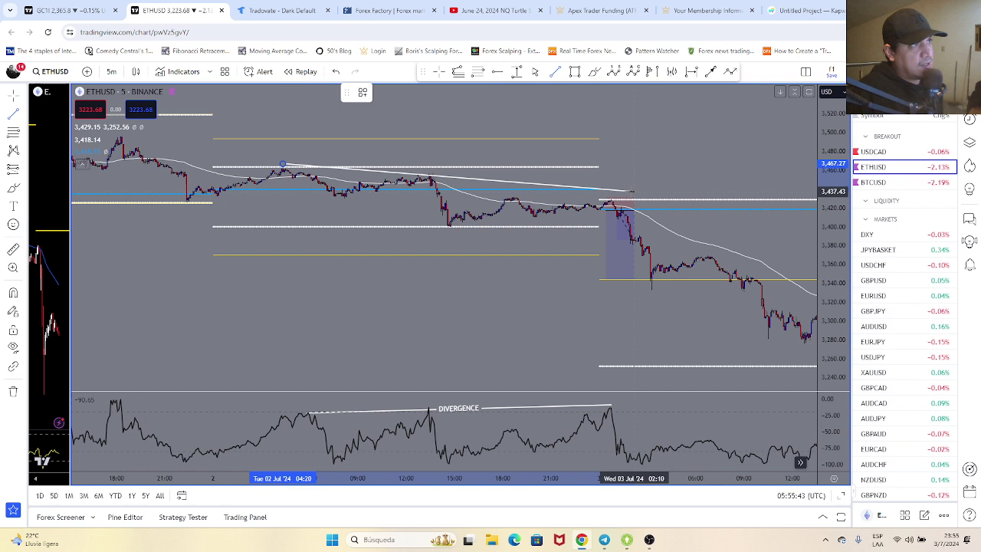
click(608, 192)
double_click(610, 198)
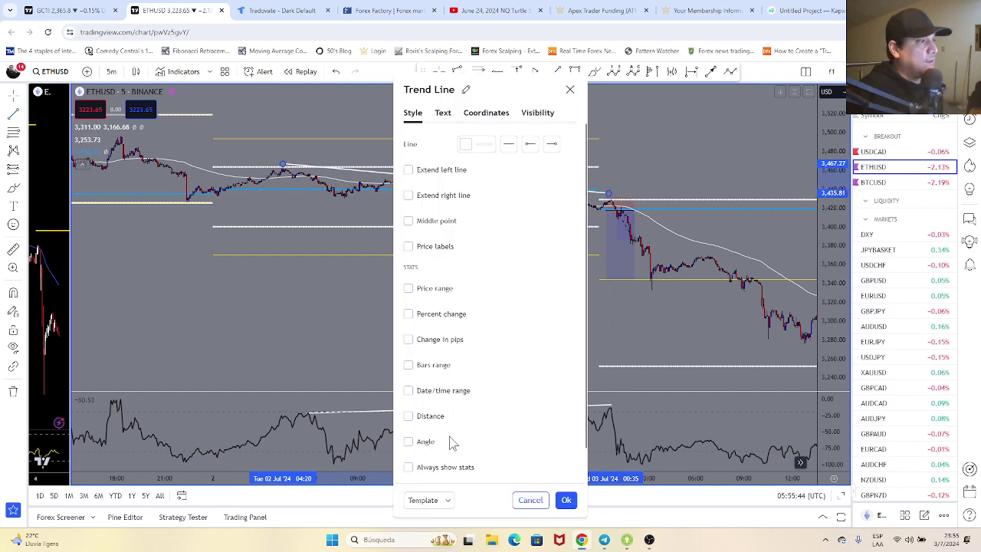
click(434, 500)
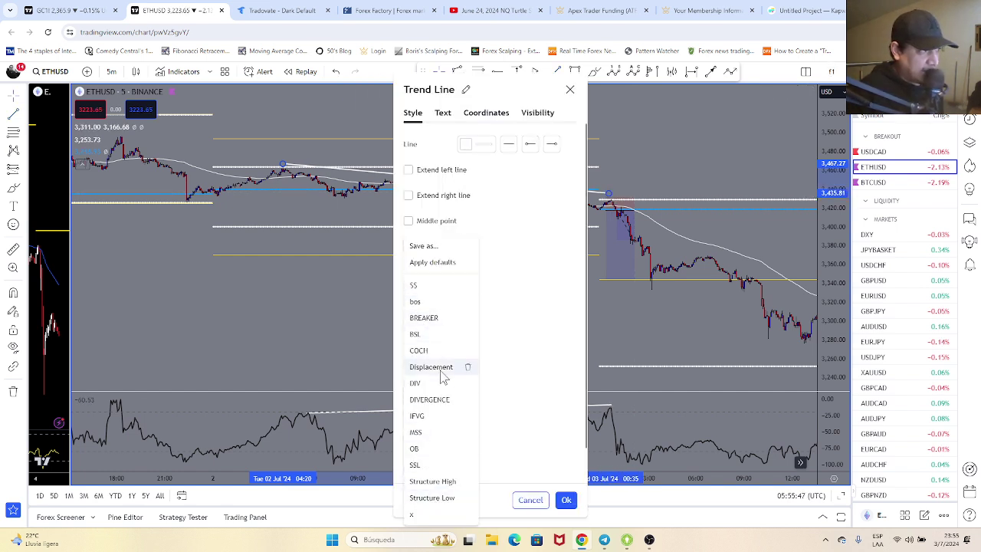
click(447, 397)
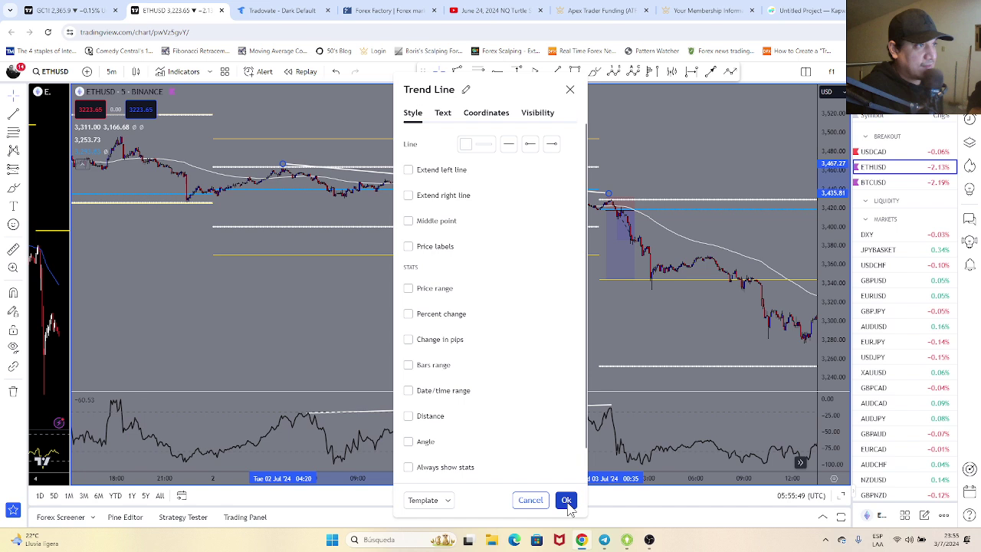
click(566, 499)
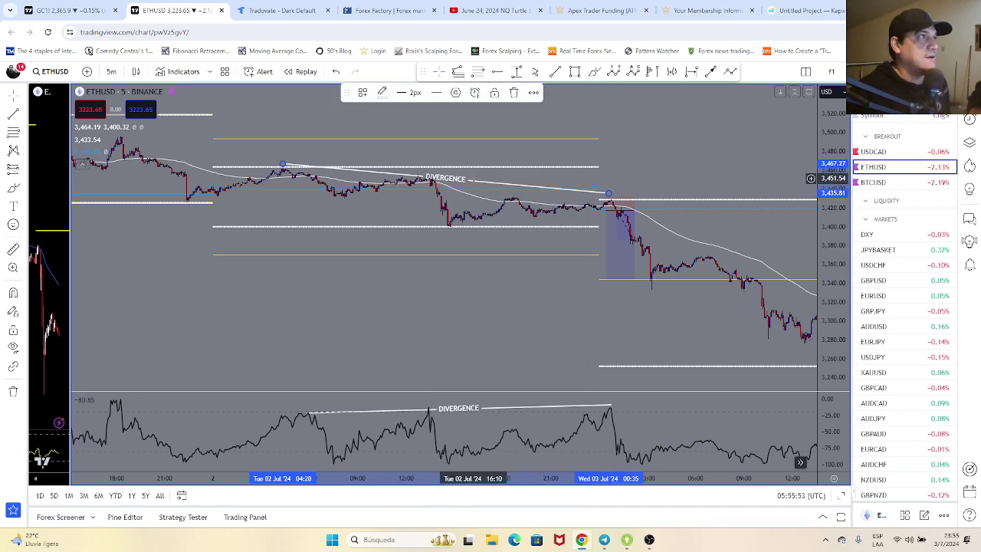
Delete the DIVERGENCE line on the price chart and nudge the short position's upper level up slightly.
key(Delete)
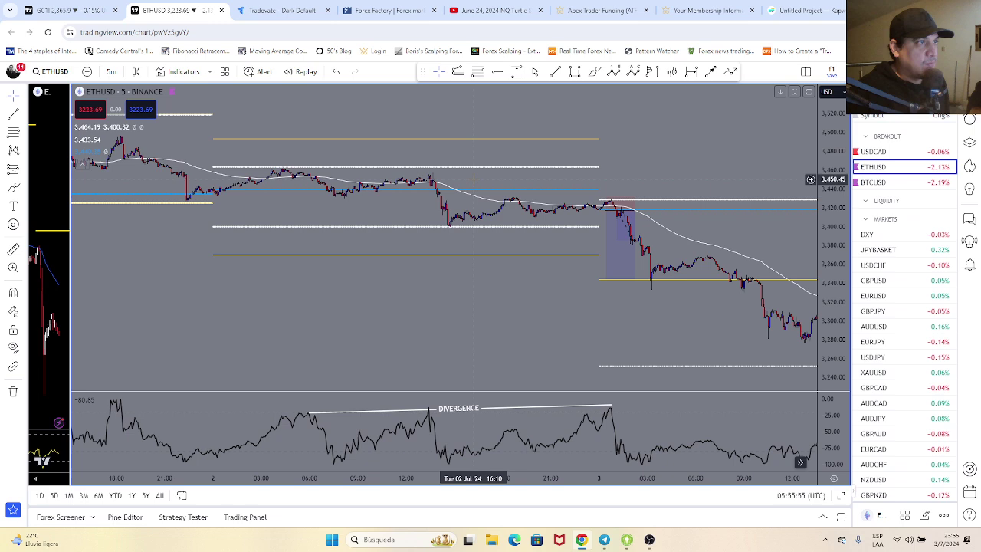
drag(655, 144, 593, 141)
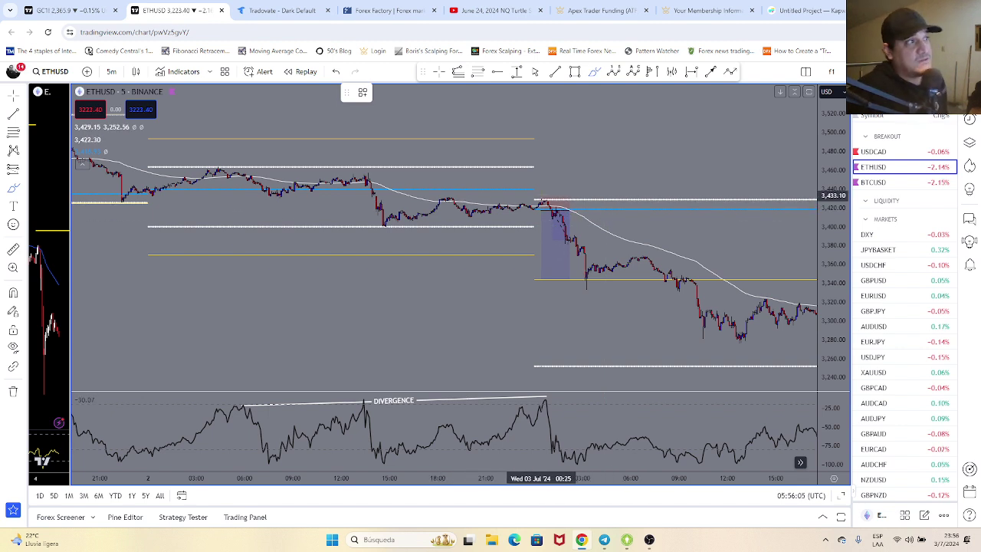
mouse_move(555, 194)
mouse_down()
mouse_move(527, 201)
mouse_move(564, 188)
mouse_move(538, 189)
mouse_up()
key(ctrl+z)
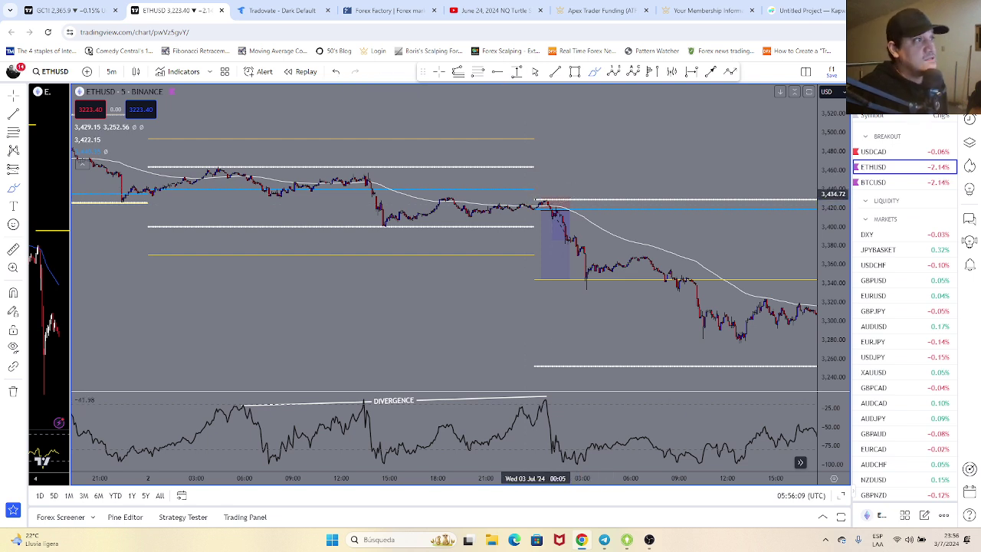
click(554, 262)
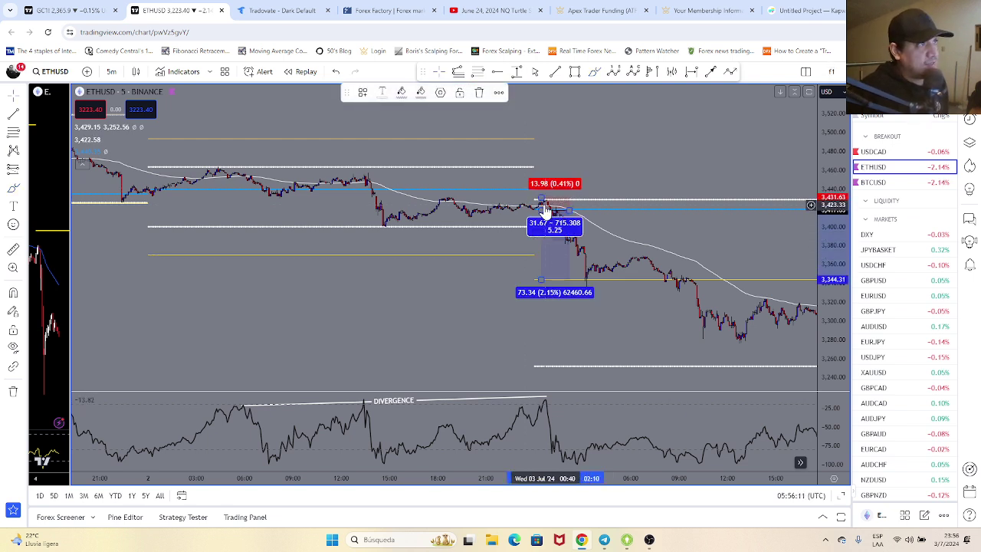
drag(542, 198, 544, 198)
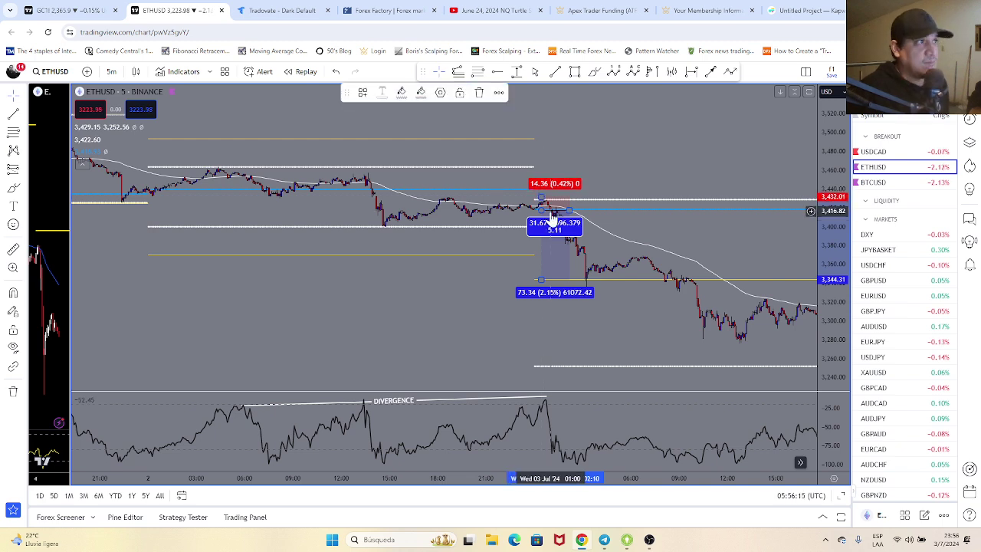
click(663, 176)
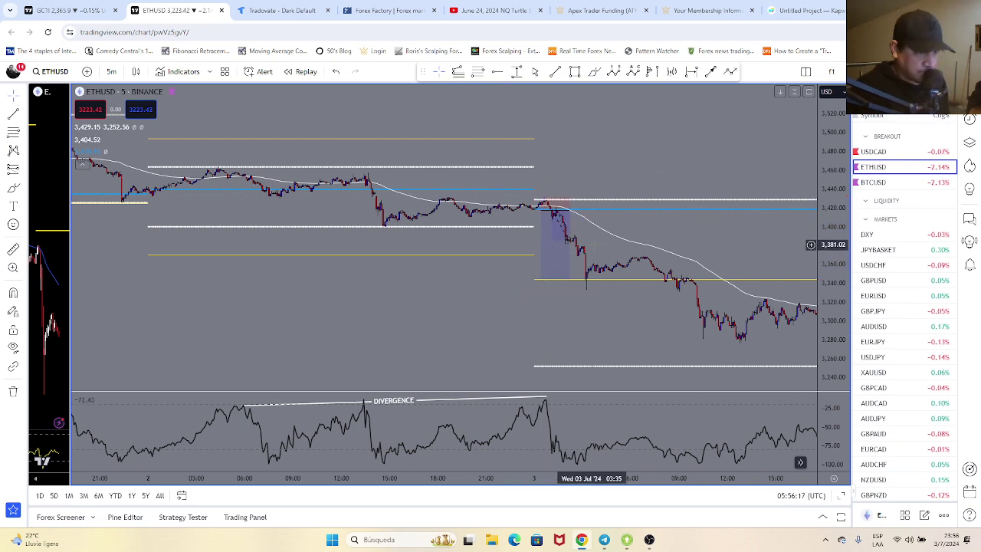
Drag the ETHUSD short's target down to 141.78 (4.15%), near 3,275.87.
scroll(745, 270, up, 5)
scroll(745, 270, left, 5)
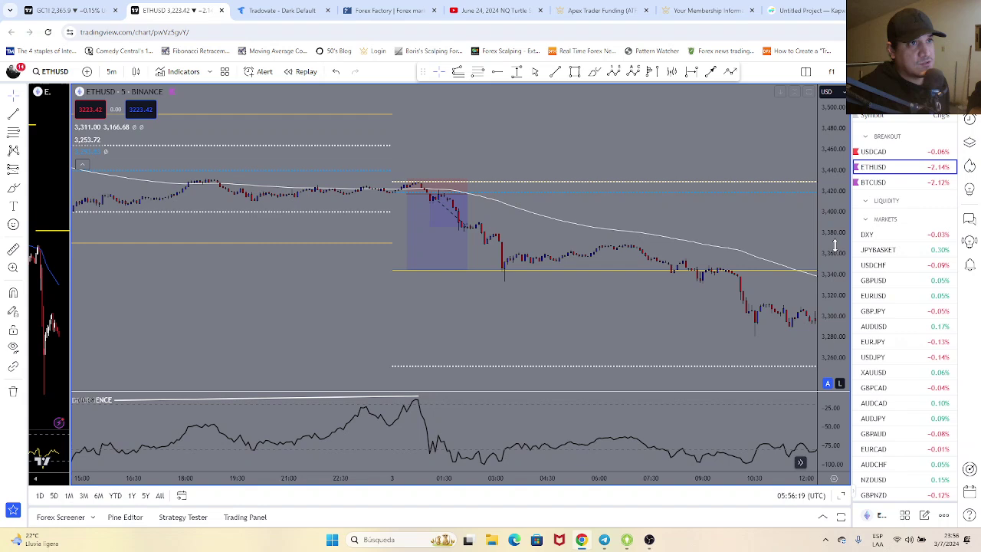
scroll(549, 235, left, 4)
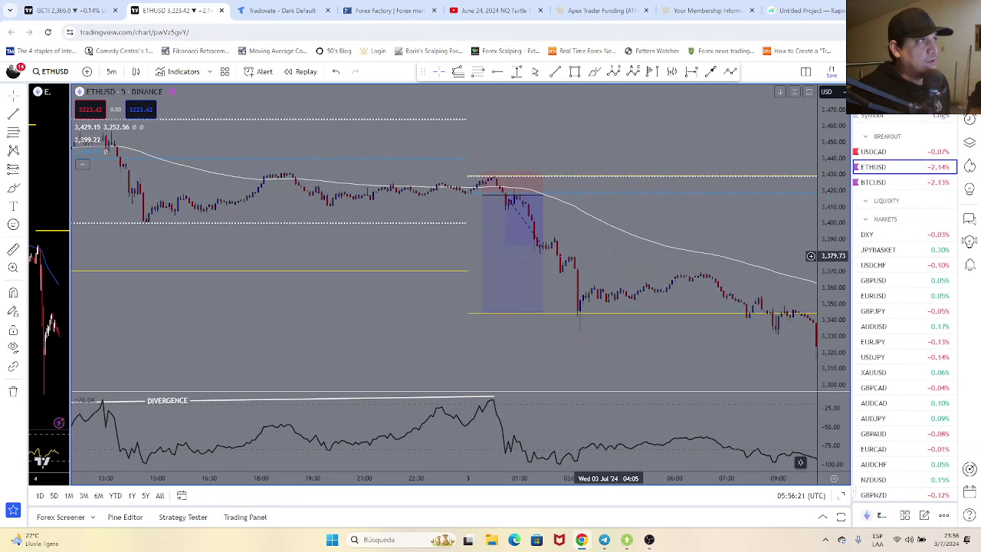
click(532, 265)
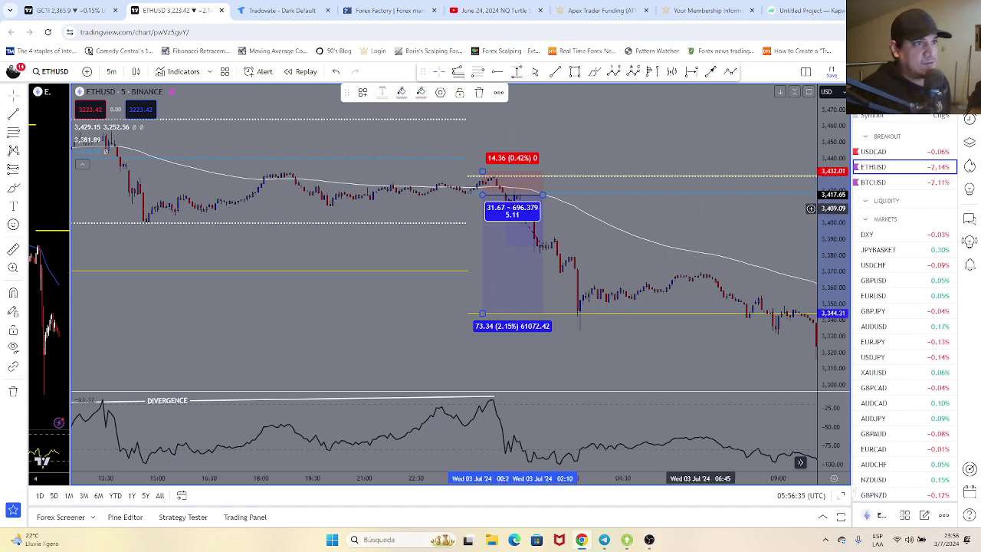
mouse_move(684, 209)
mouse_down()
mouse_move(543, 208)
mouse_move(442, 131)
mouse_move(419, 133)
mouse_up()
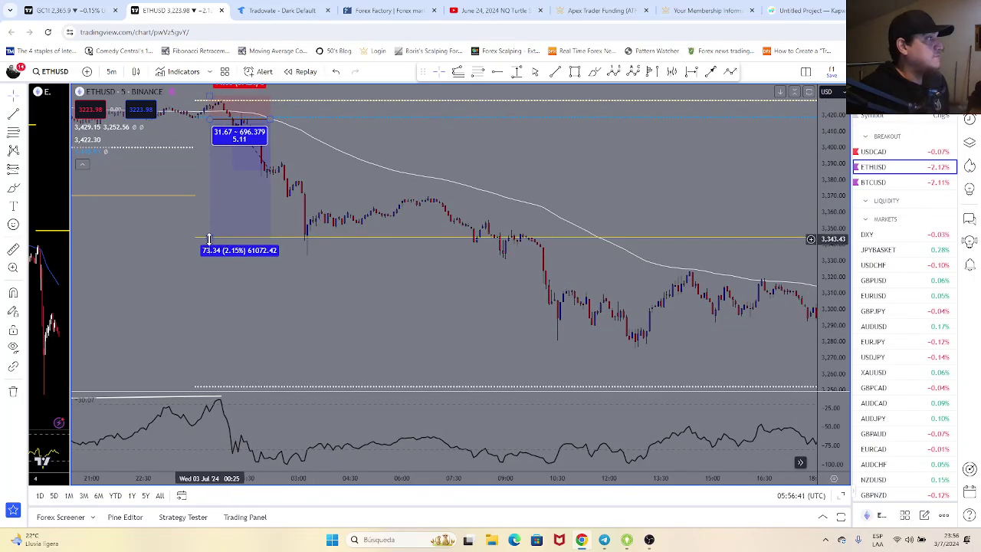
drag(209, 239, 210, 348)
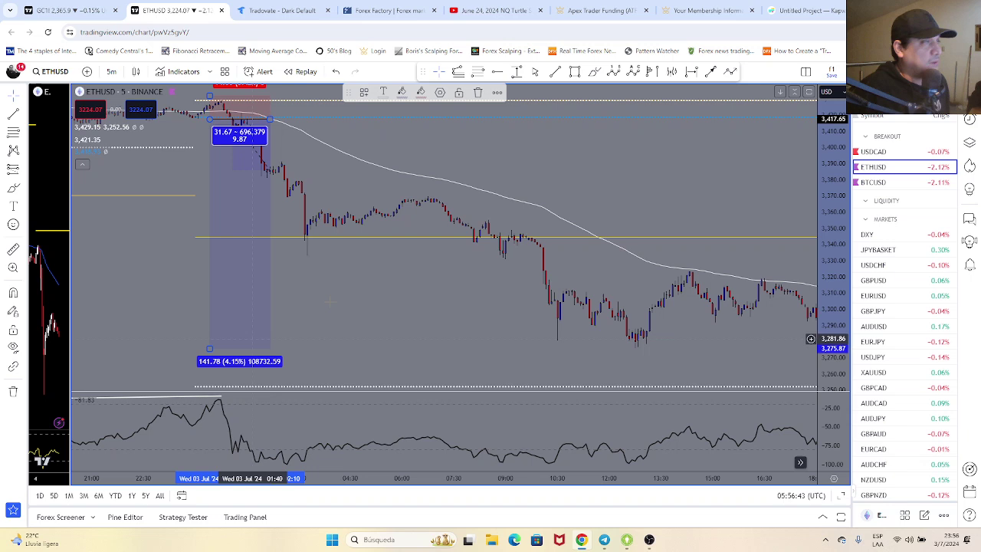
drag(692, 184, 568, 197)
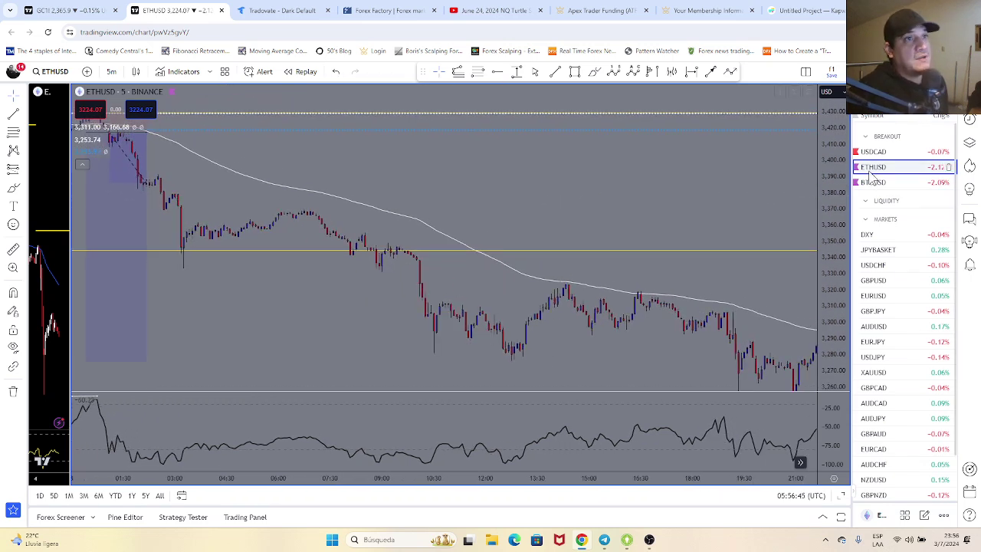
Place the ETHUSD short on the July 4 drop with a ~0.61% stop and 2.30% target near 3,217.
scroll(666, 215, down, 5)
drag(667, 221, 364, 197)
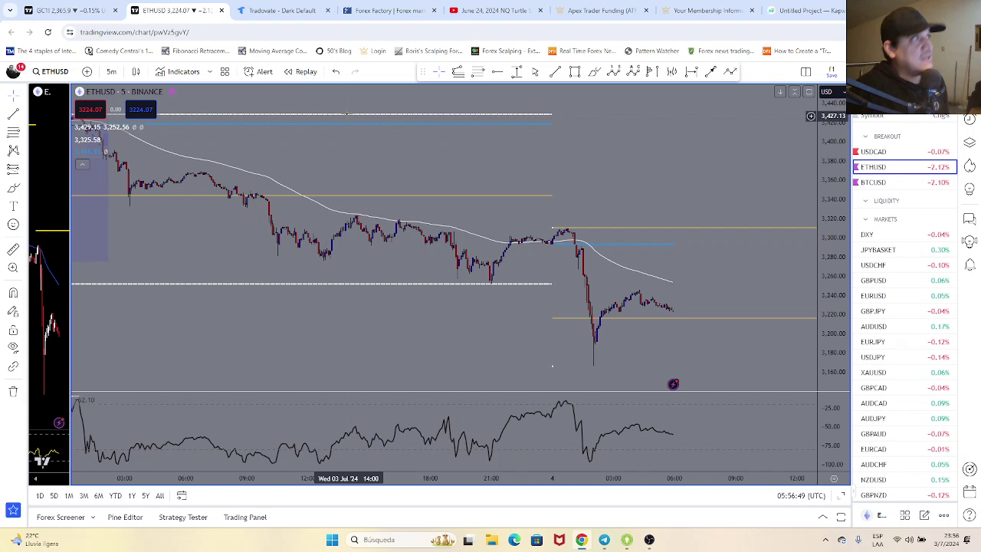
scroll(569, 399, down, 2)
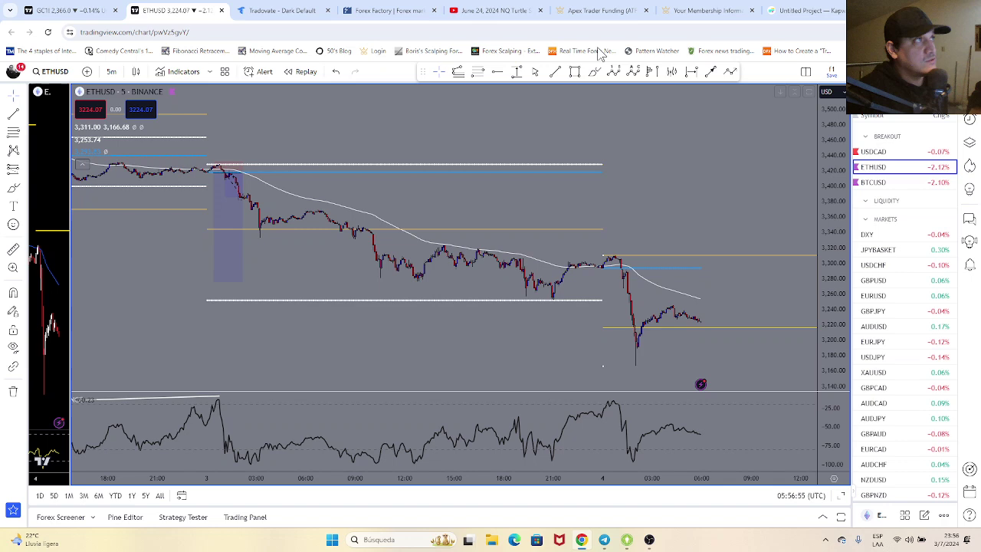
mouse_move(226, 208)
mouse_move(226, 208)
mouse_down()
mouse_move(620, 287)
mouse_move(613, 295)
mouse_up()
drag(603, 258, 604, 254)
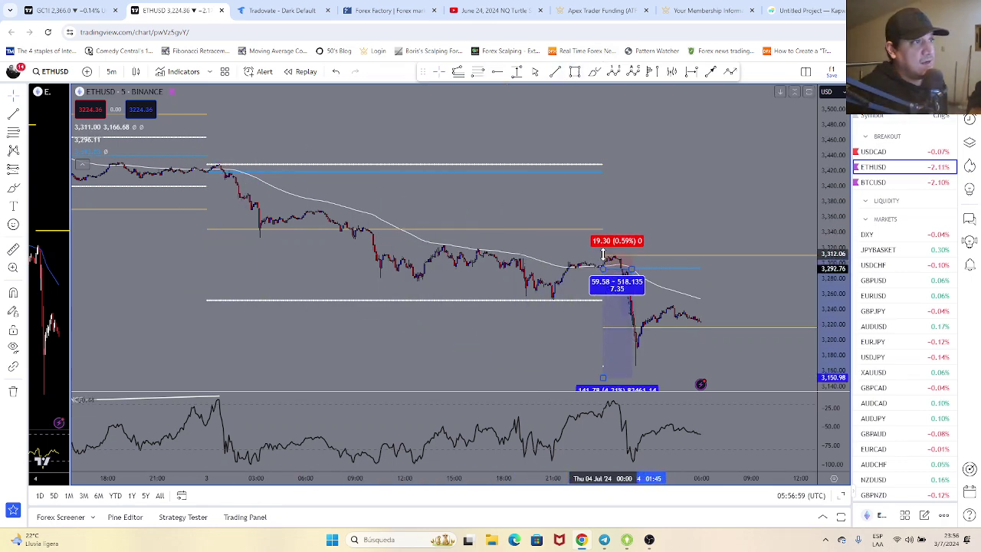
drag(603, 378, 606, 326)
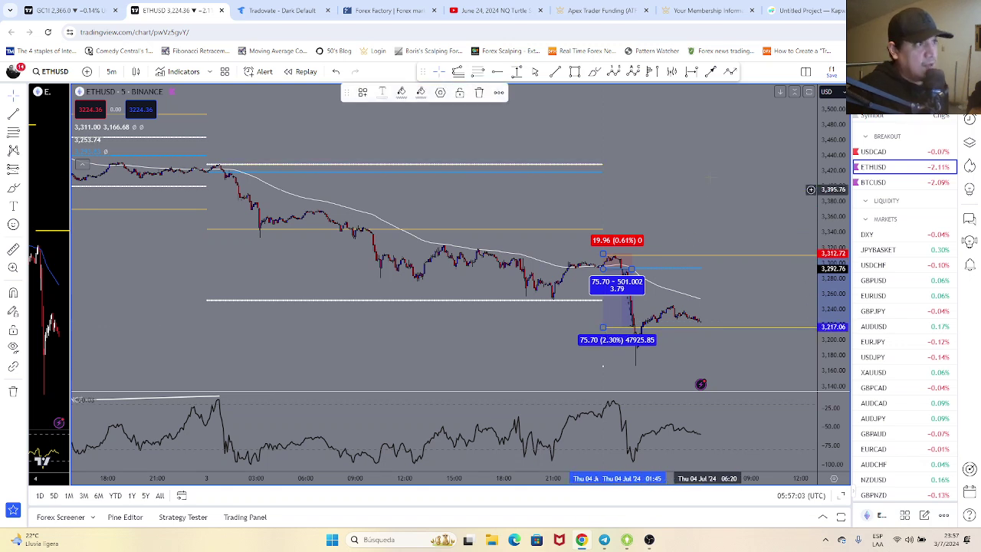
click(663, 218)
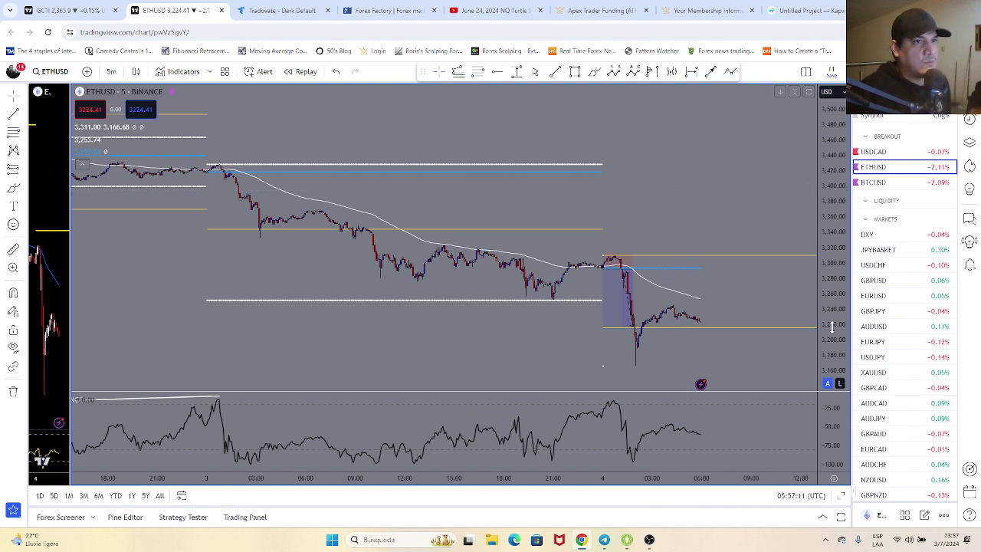
On BTCUSD, place a short at the July 3 high with 0.40% stop, 2.59% target (6.43 reward-to-risk).
click(887, 186)
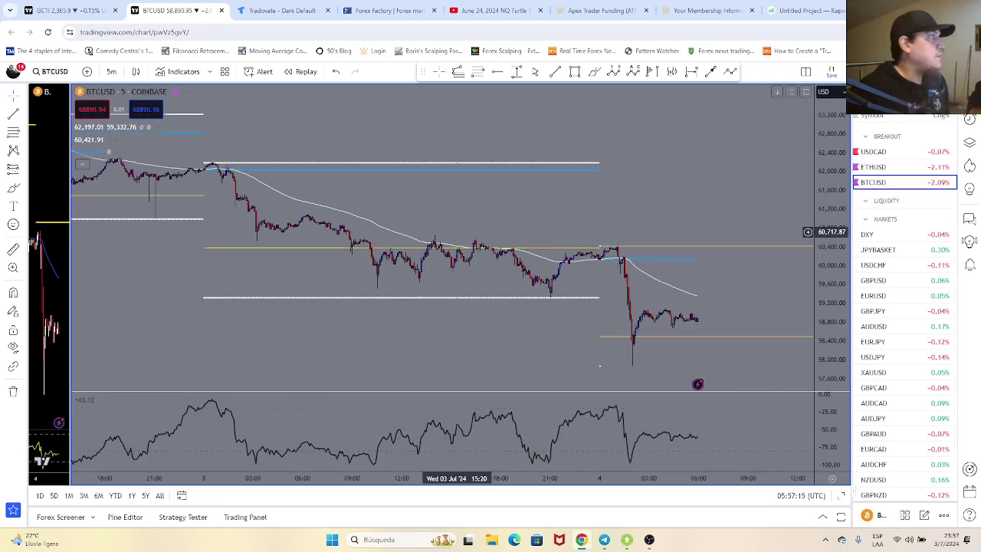
scroll(458, 231, up, 2)
drag(281, 149, 473, 153)
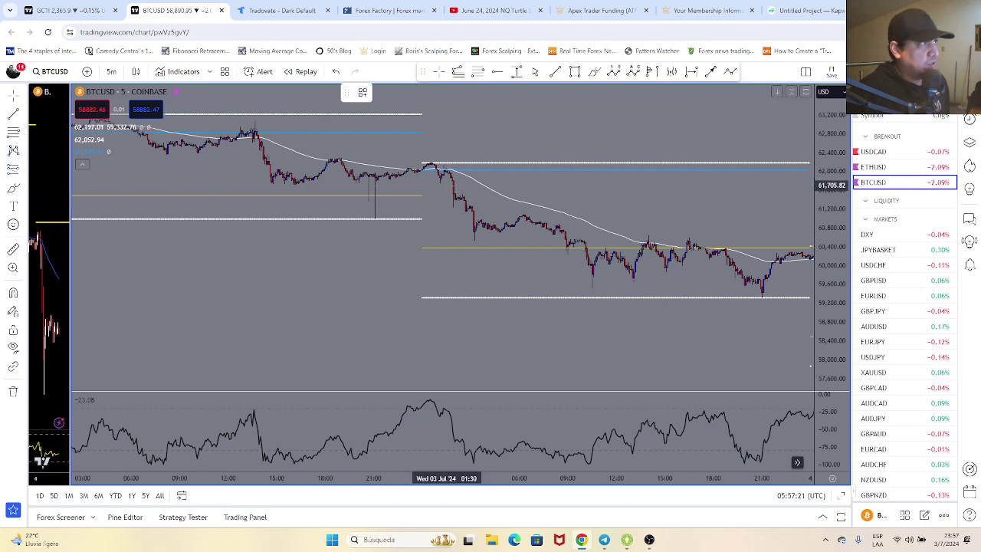
click(430, 173)
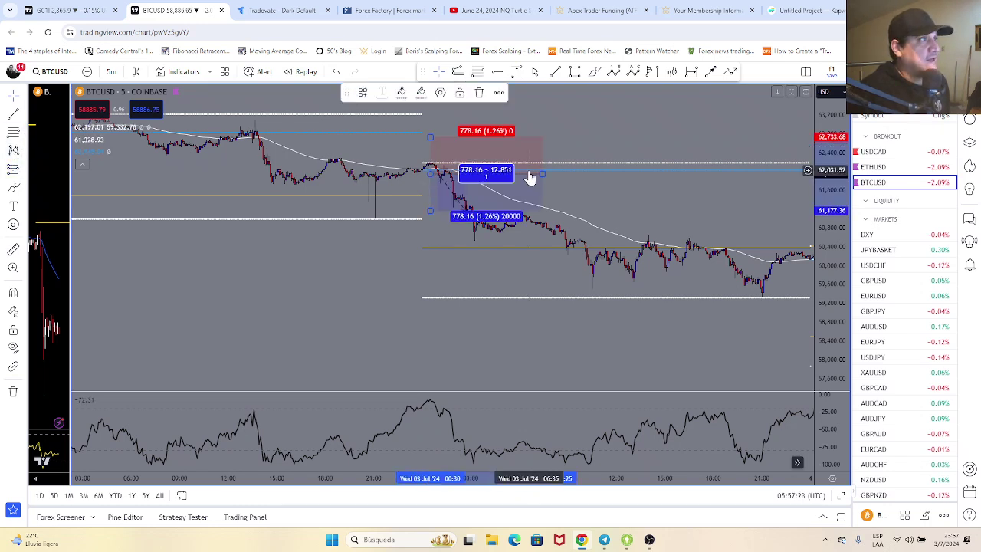
drag(529, 175, 473, 173)
drag(430, 136, 432, 161)
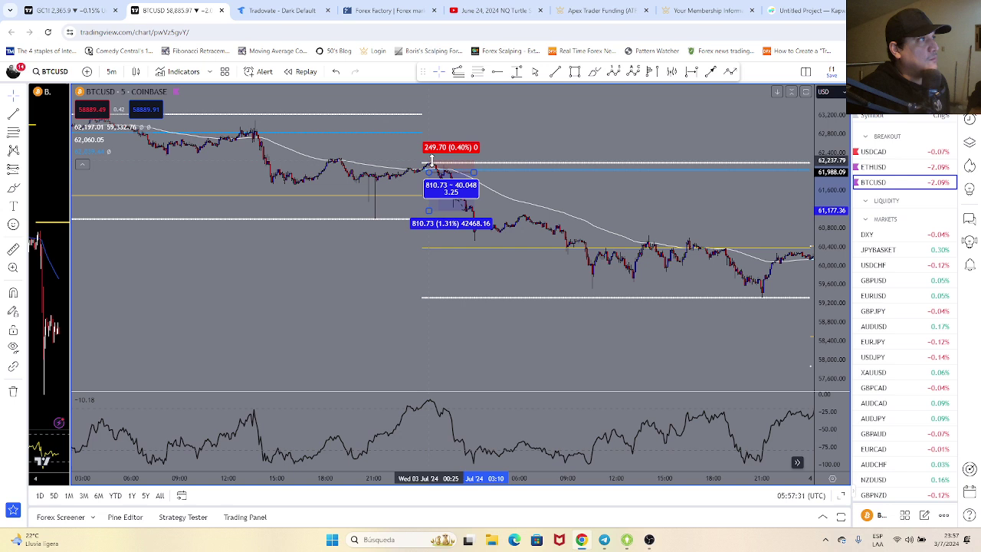
drag(434, 220, 436, 248)
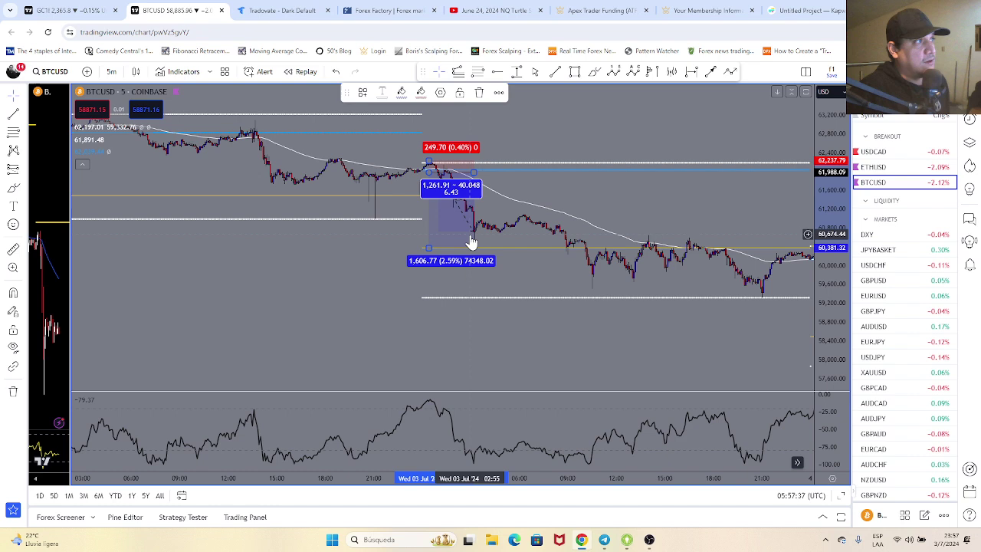
drag(663, 201, 389, 204)
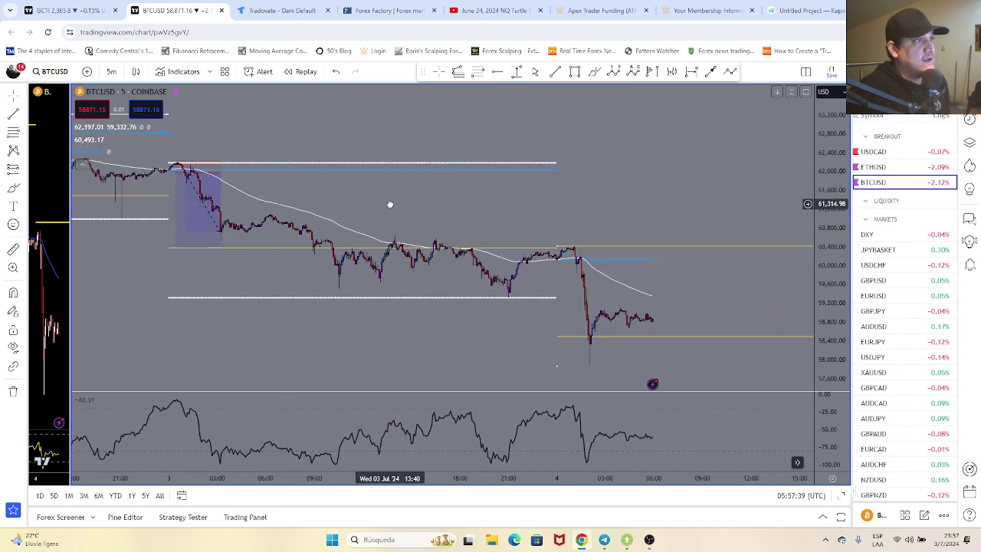
Drag the BTCUSD short onto the July 4 candles and raise its stop to 336.56.
click(191, 210)
drag(184, 225, 561, 307)
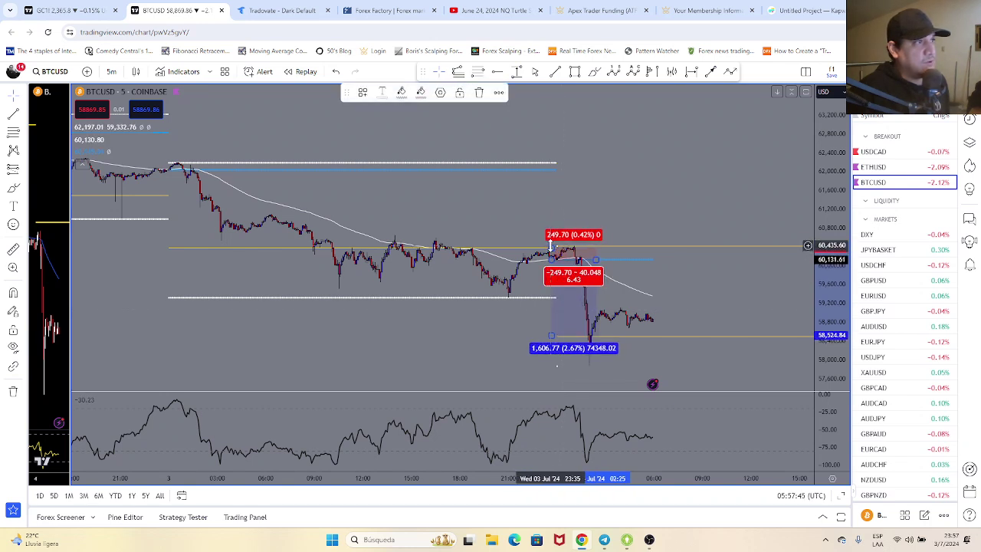
drag(551, 248, 551, 244)
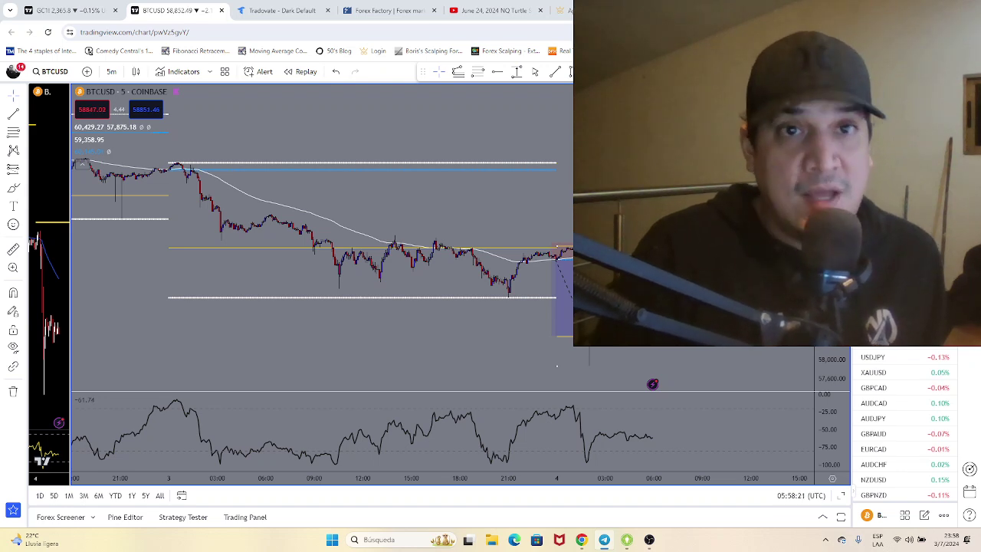
drag(0, 149, 274, 107)
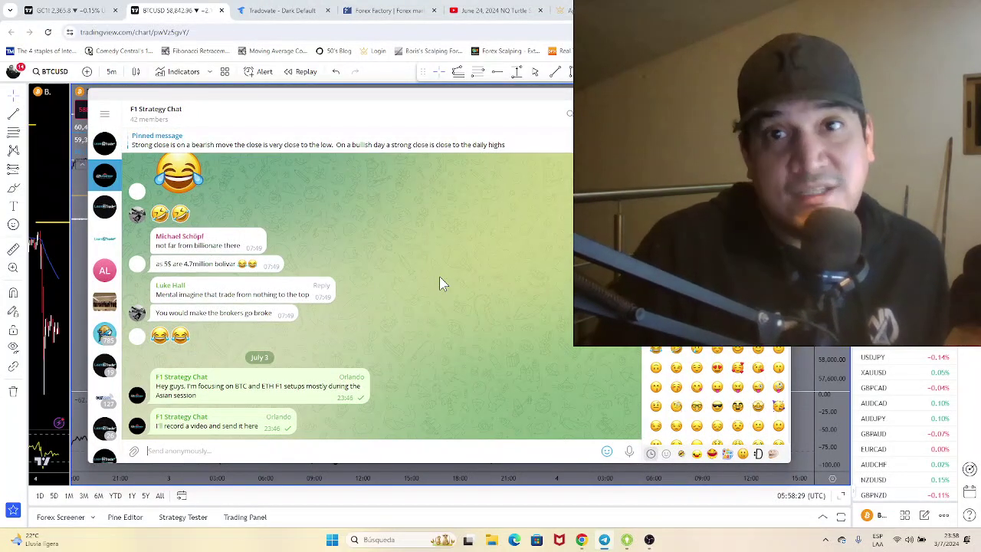
scroll(441, 284, up, 5)
scroll(439, 284, up, 4)
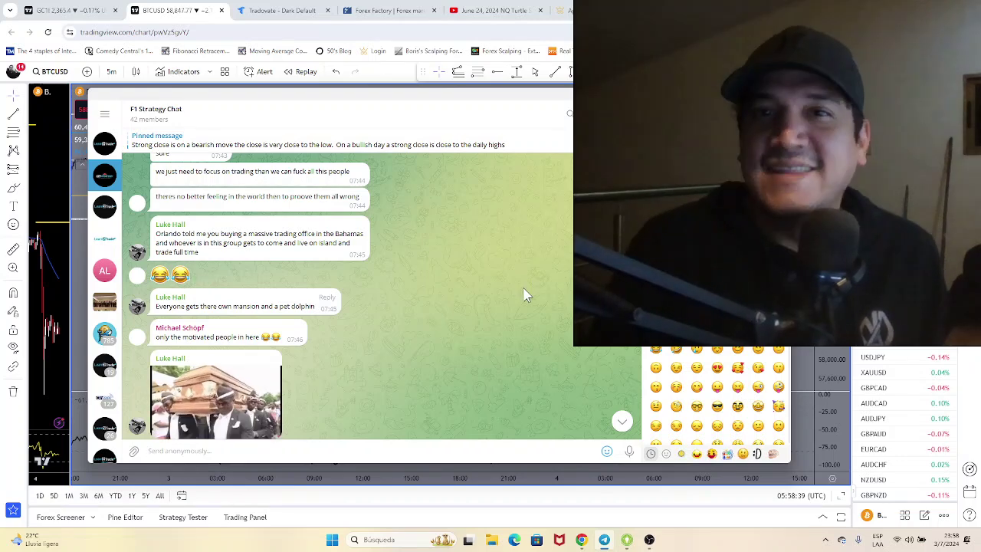
scroll(457, 337, up, 3)
scroll(457, 337, up, 5)
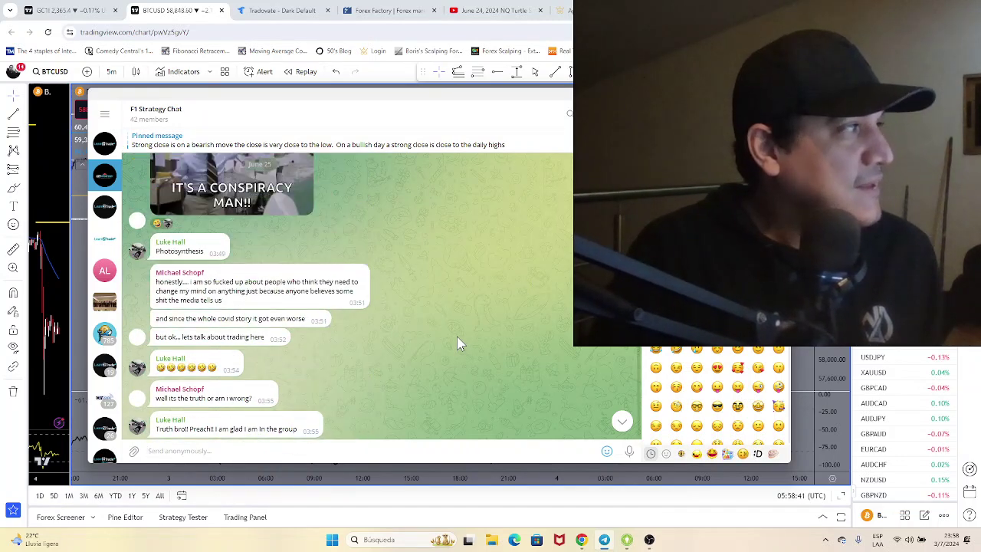
scroll(457, 341, down, 5)
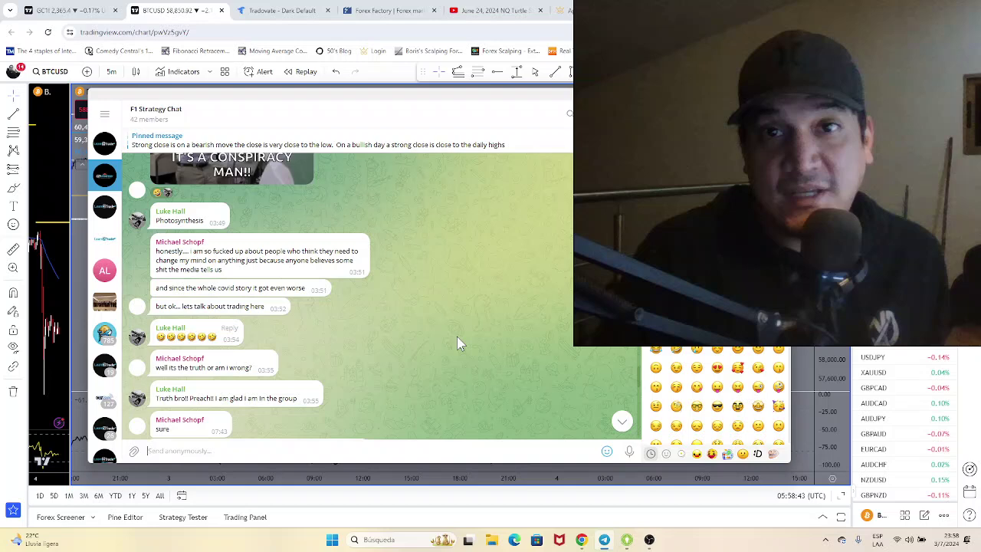
click(736, 95)
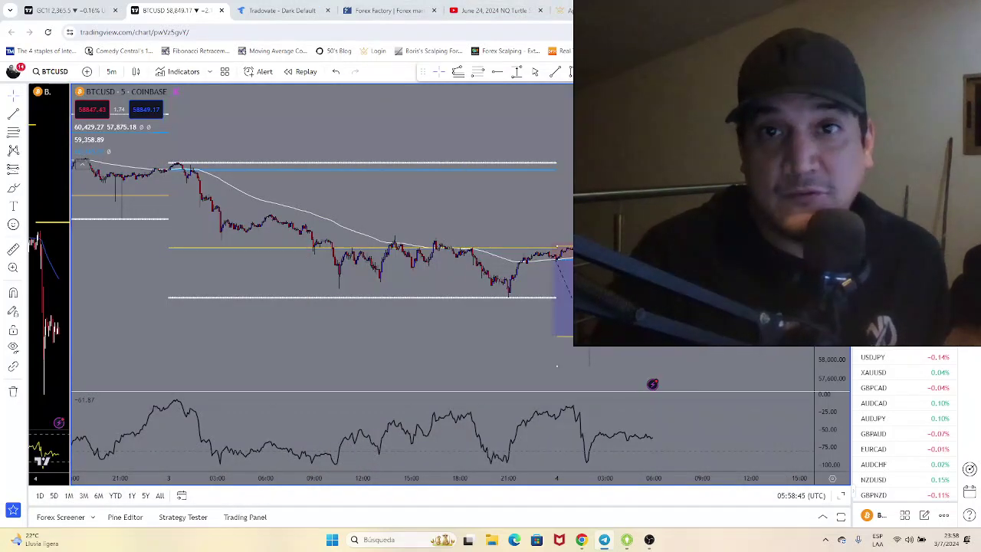